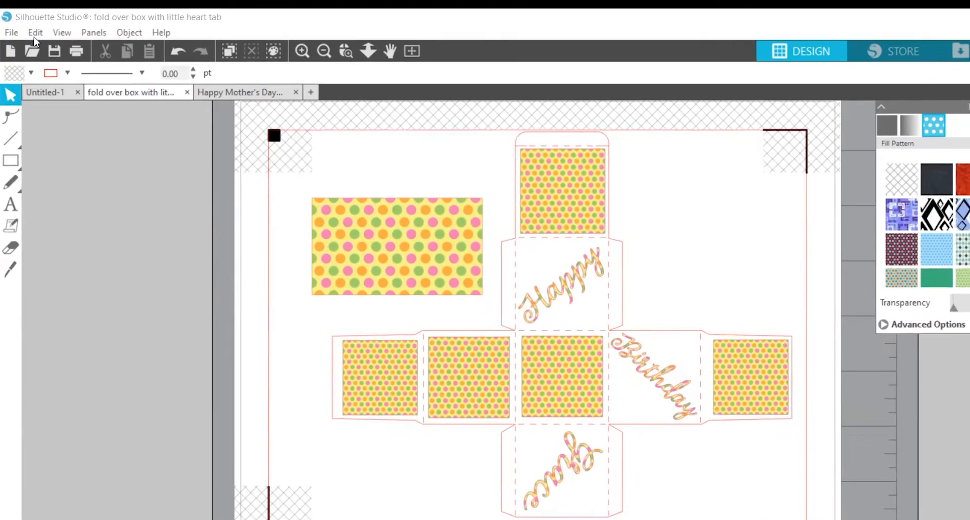
Check the print resolution in the general preferences and close them
click(31, 33)
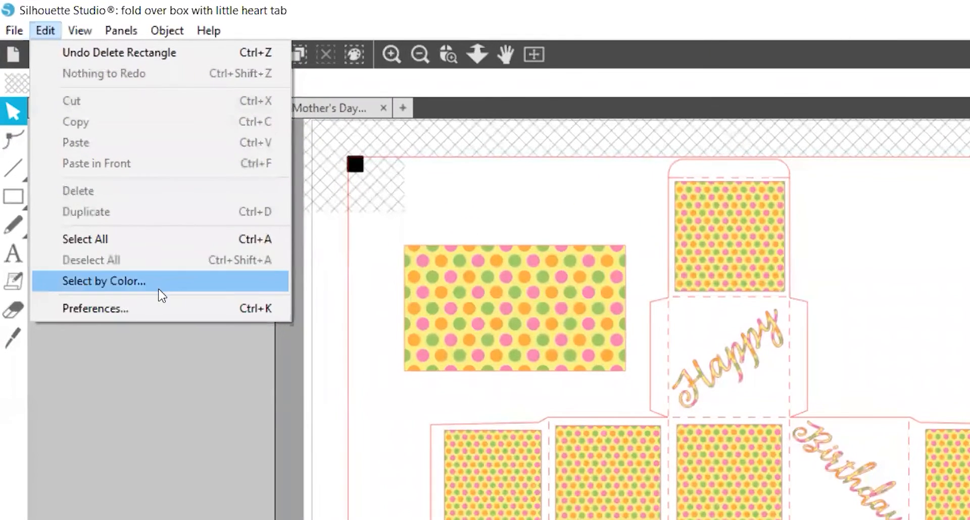
click(161, 298)
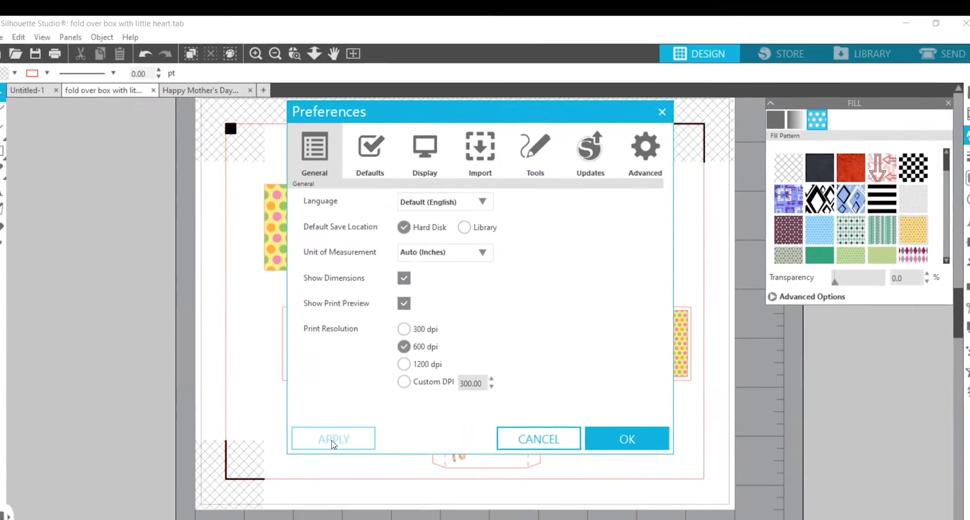
click(626, 423)
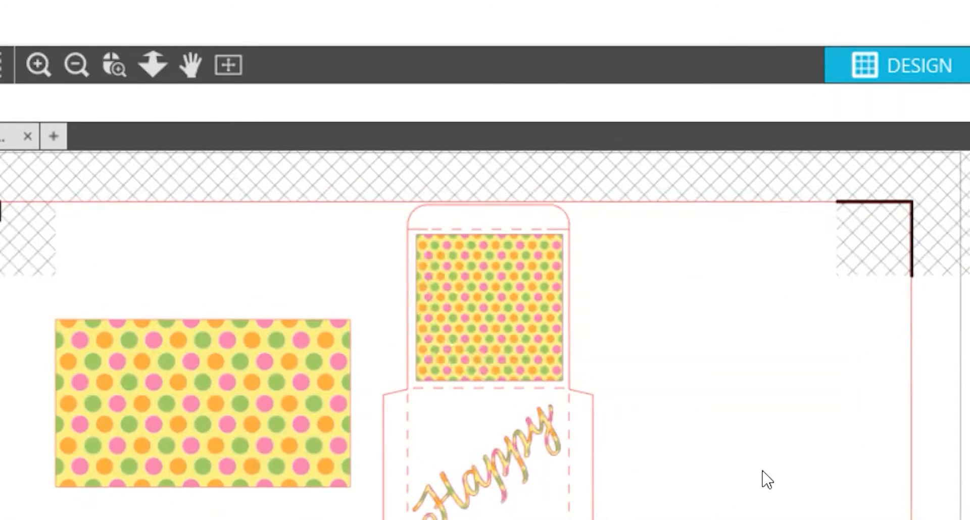
Close the fold over box document without saving its changes
scroll(723, 407, up, 2)
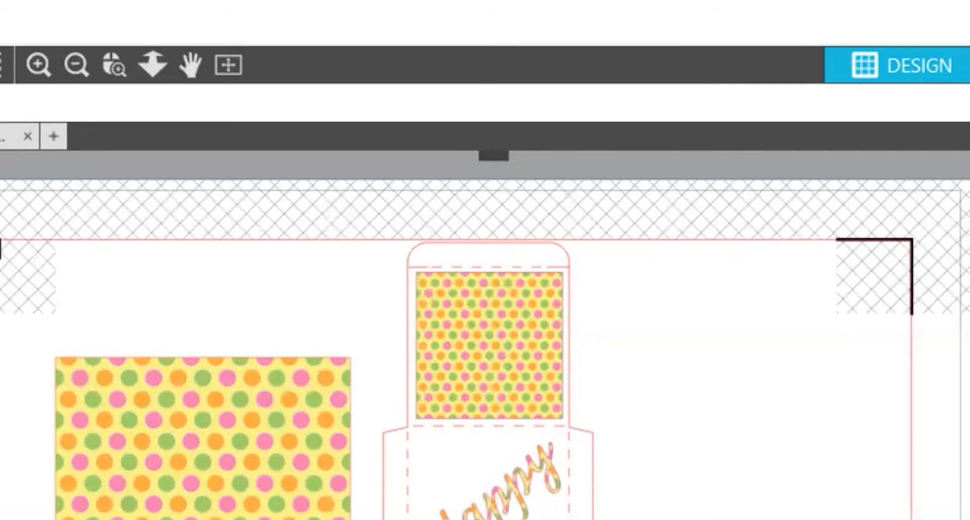
mouse_move(0, 330)
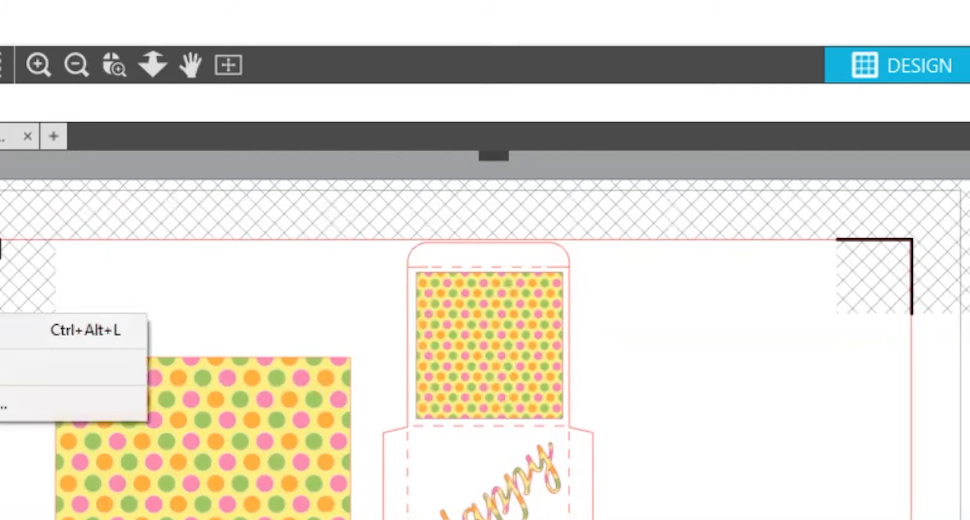
mouse_move(0, 293)
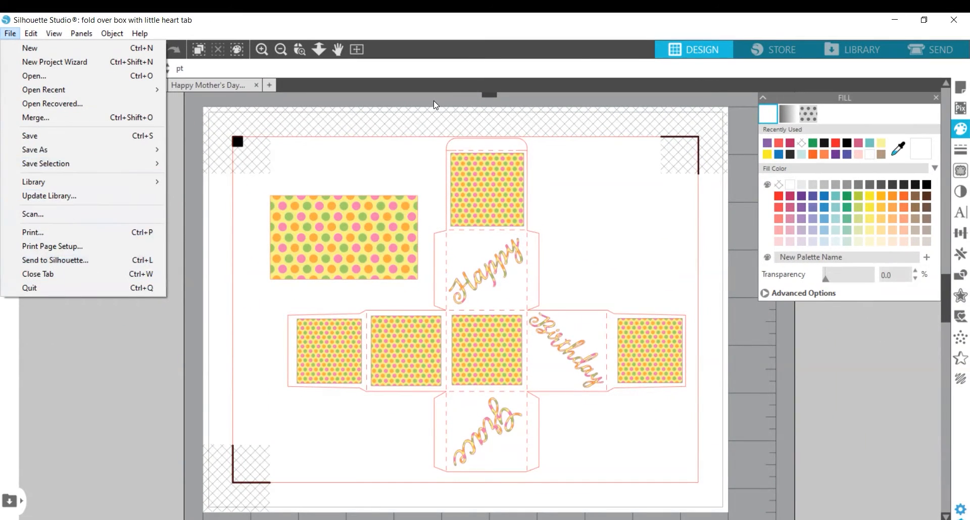
click(434, 101)
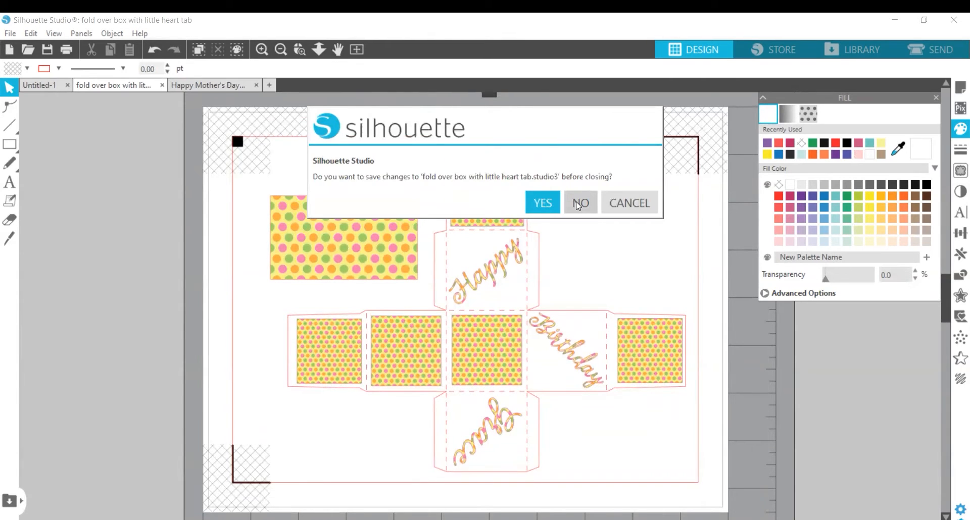
click(578, 203)
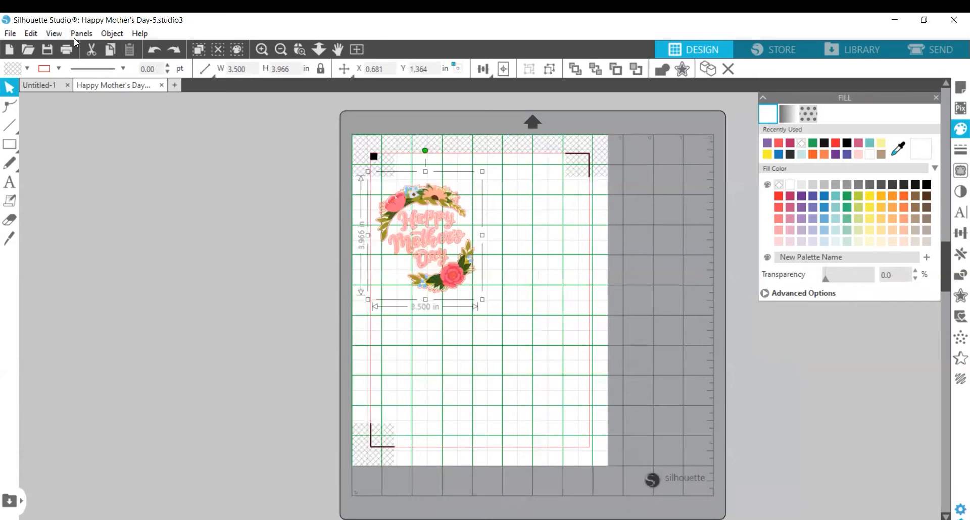
Create a blank document and reopen "fold over box with little heart tab" from the print & cut folder
click(10, 47)
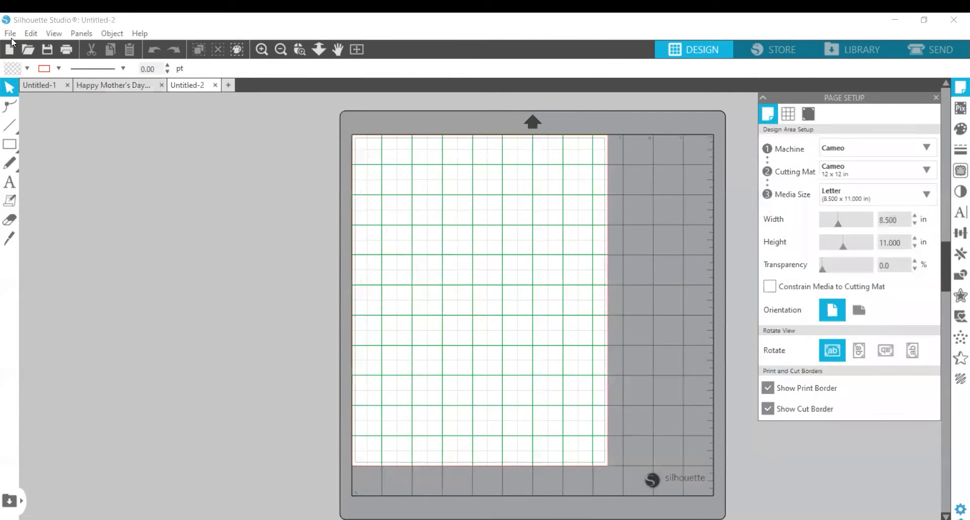
click(11, 33)
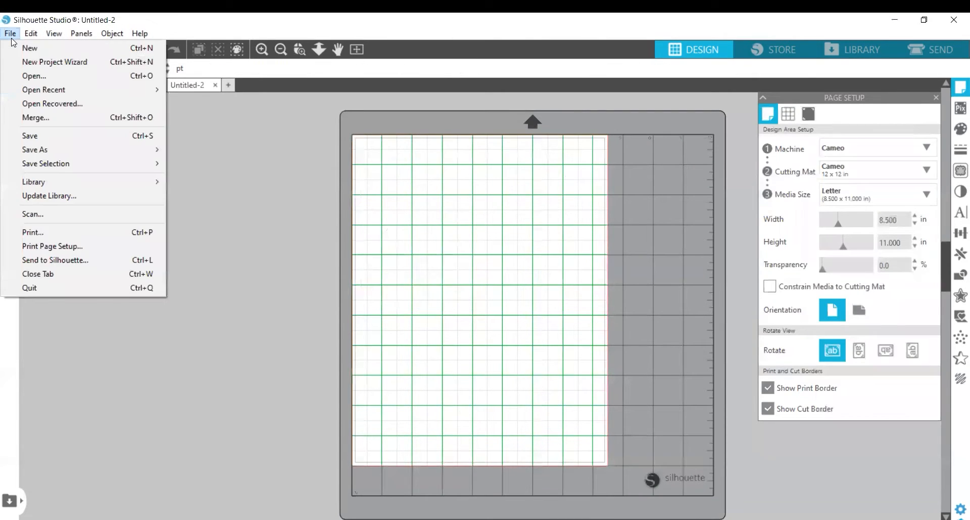
click(39, 77)
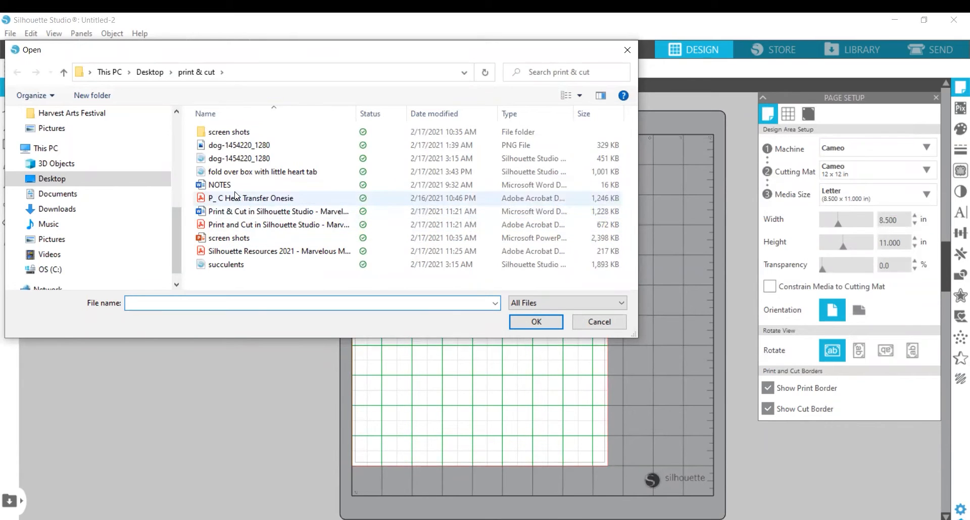
click(249, 174)
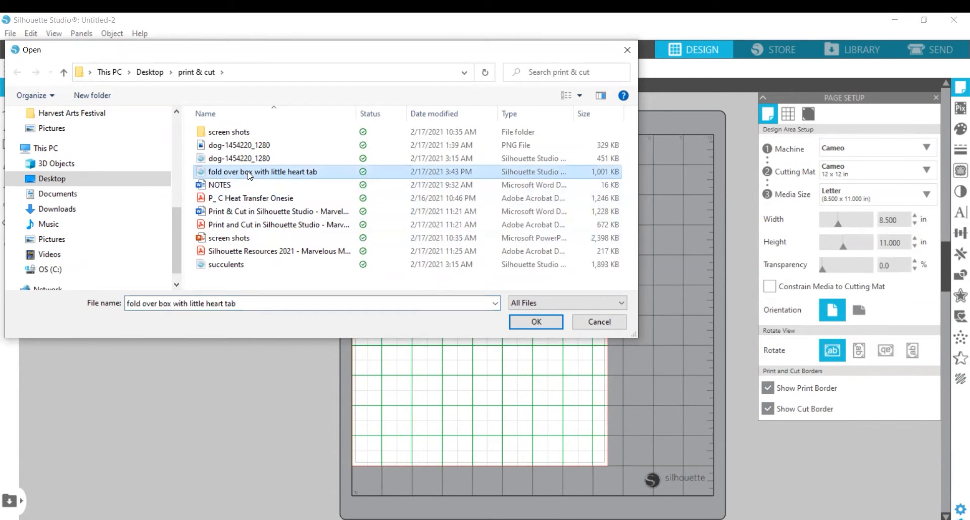
double_click(247, 172)
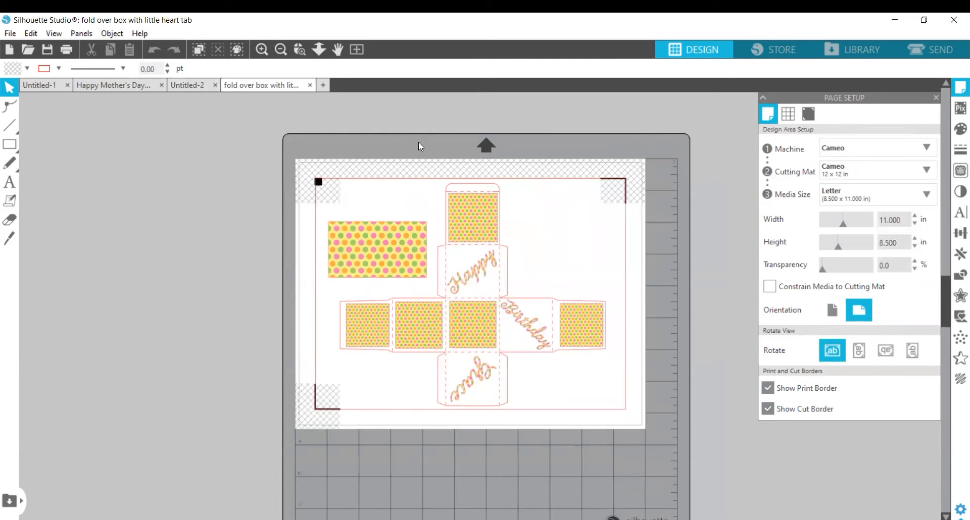
Ungroup the complete box design and select the large polka-dot rectangle on its own
click(261, 49)
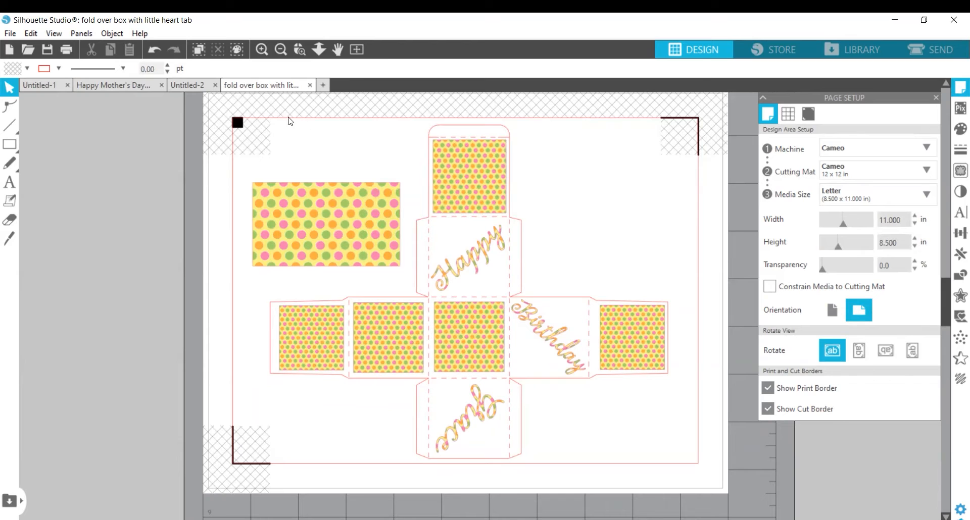
click(382, 219)
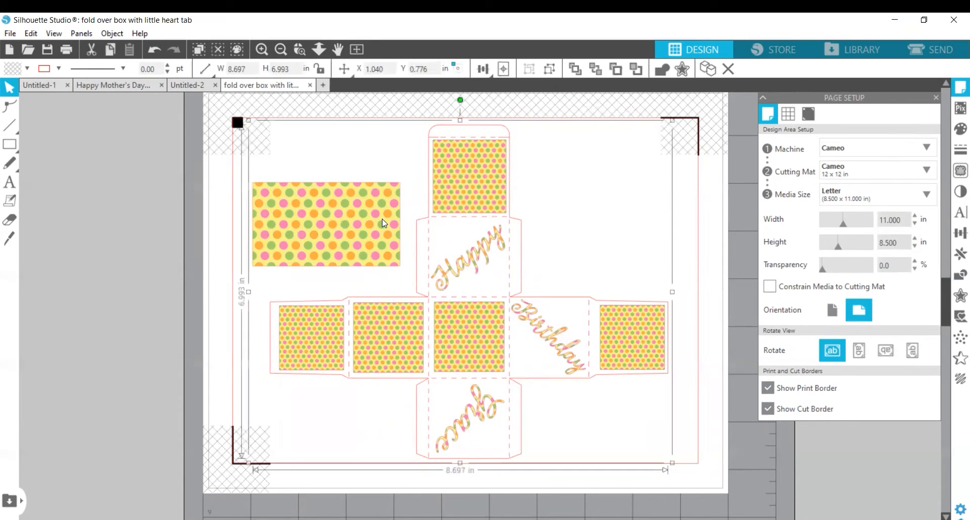
click(547, 68)
click(141, 251)
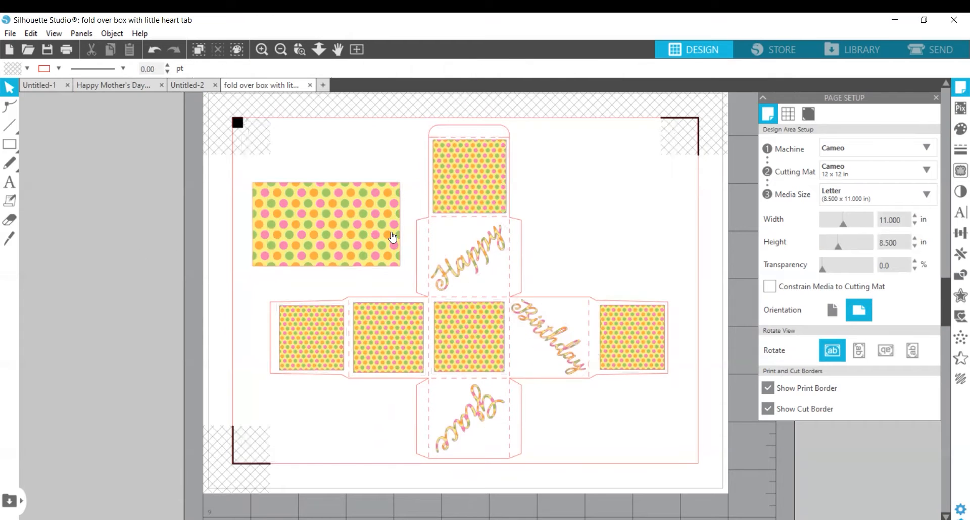
click(350, 223)
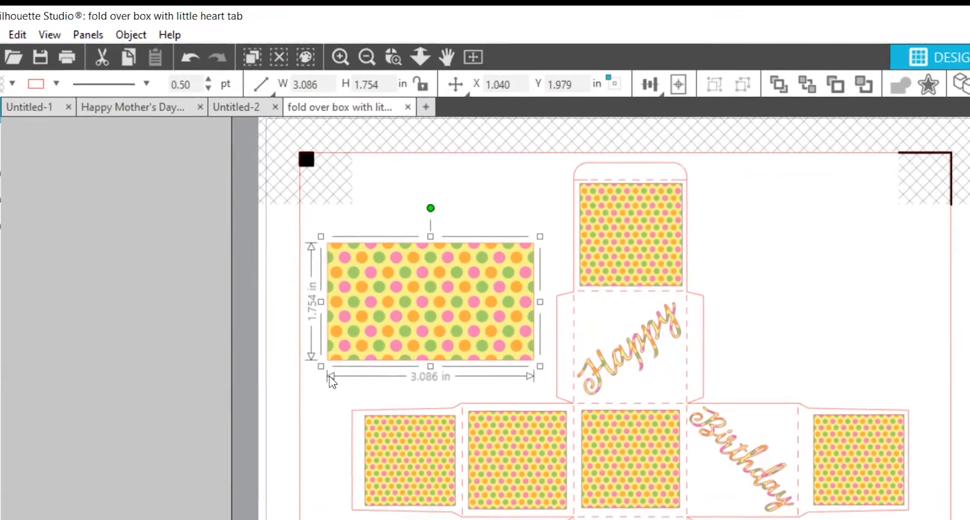
Select the box template and examine in the print preview whether its cut lines will print
click(766, 334)
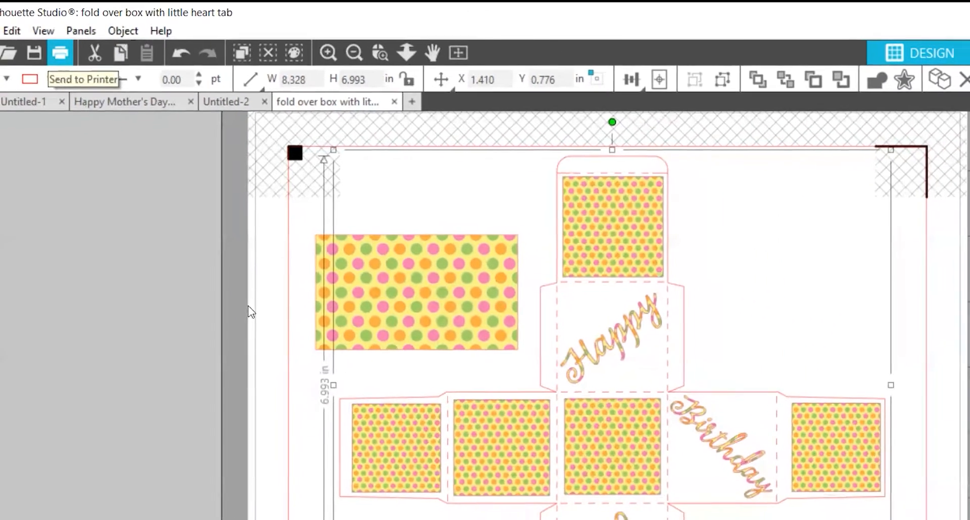
click(60, 52)
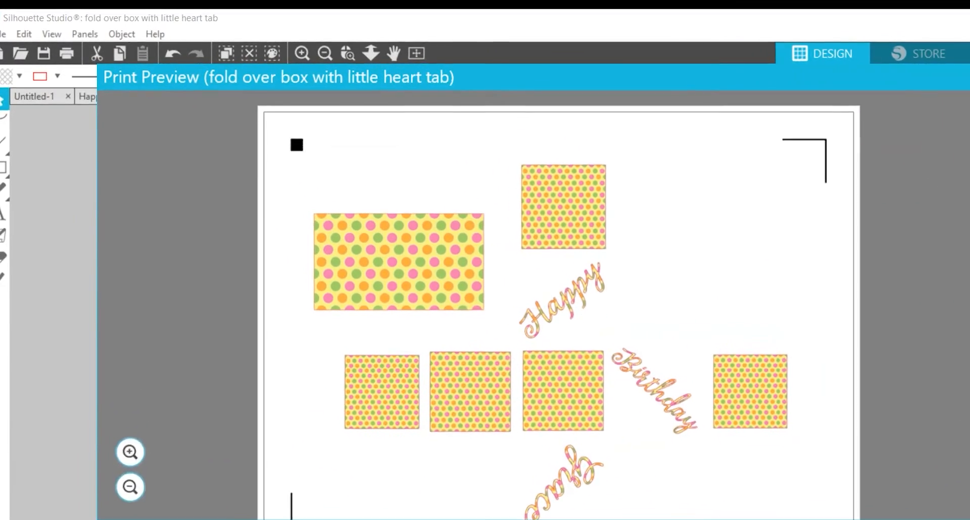
key(Escape)
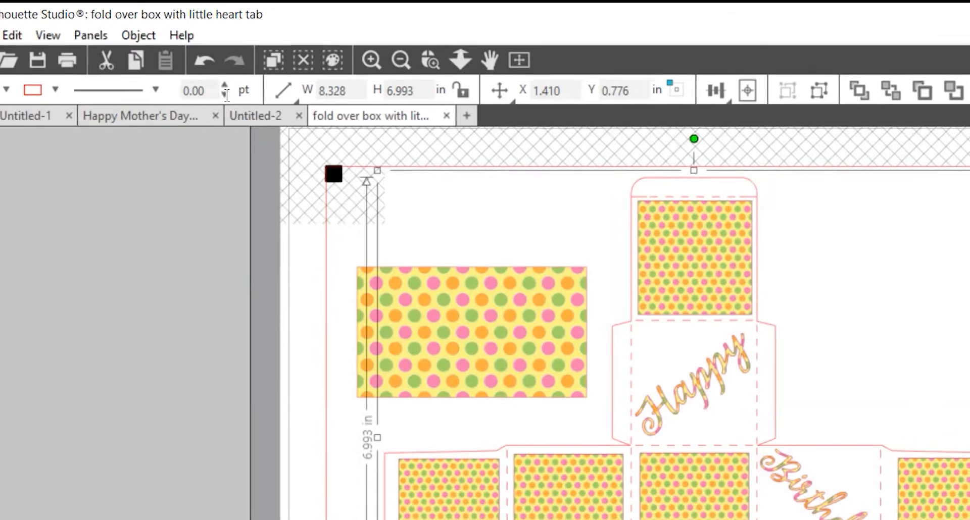
Set the box template's line thickness to 0.25 pt and check the cut lines in the print preview
click(224, 84)
click(223, 85)
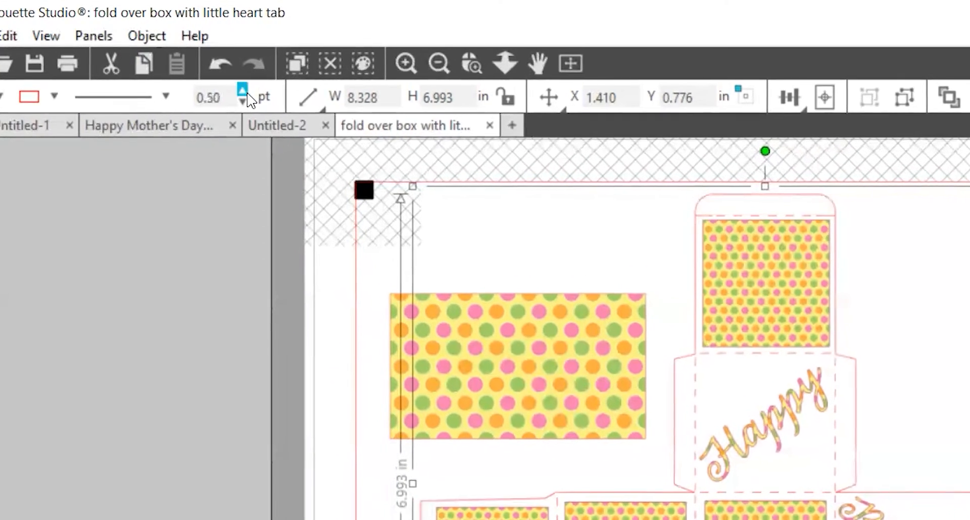
click(242, 101)
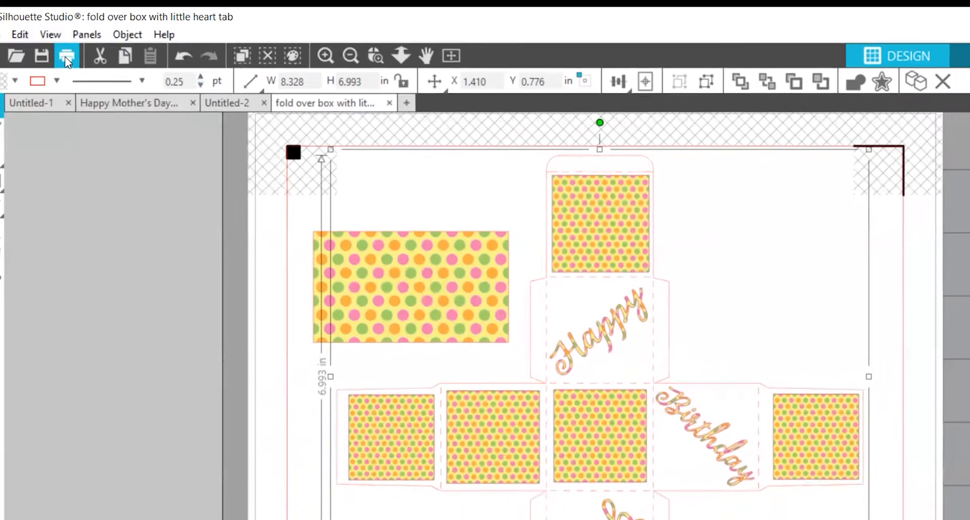
click(68, 62)
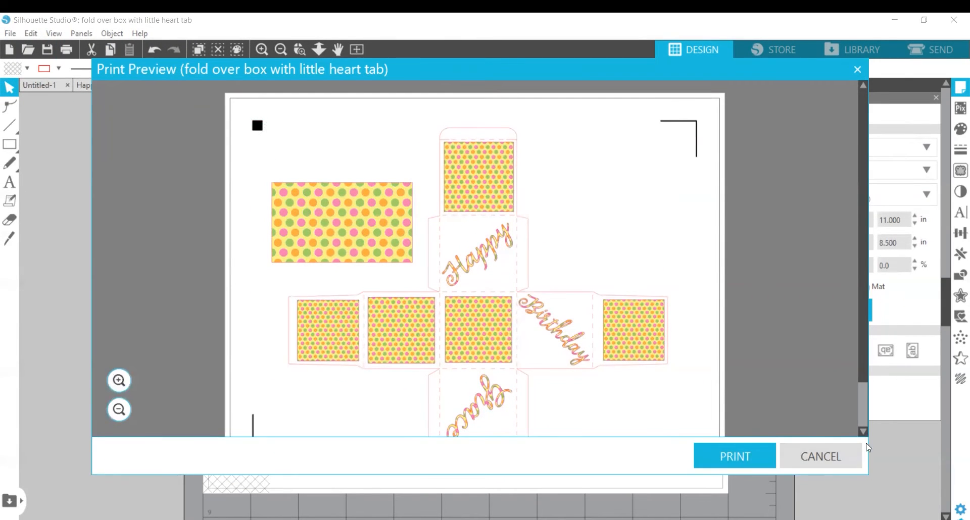
click(827, 456)
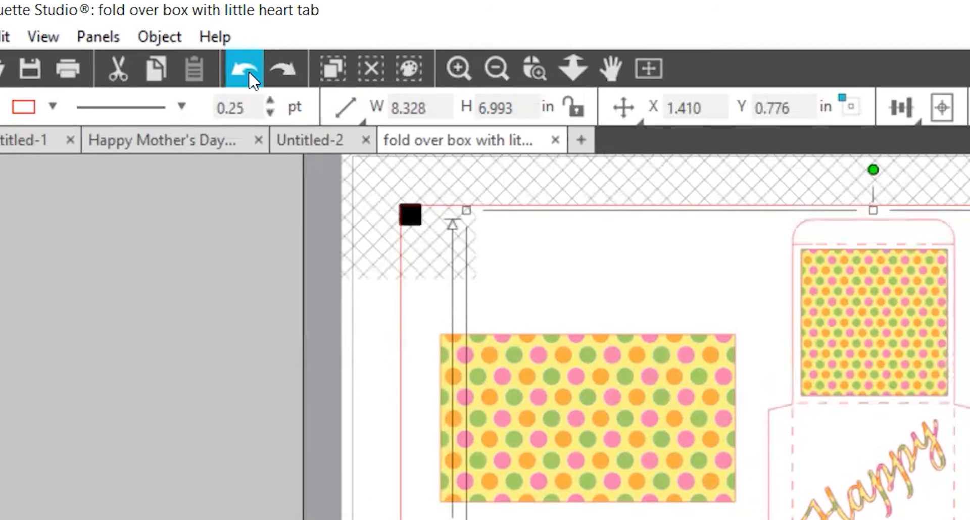
Undo the line thickness changes and the ungrouping of the box design
click(214, 65)
click(236, 55)
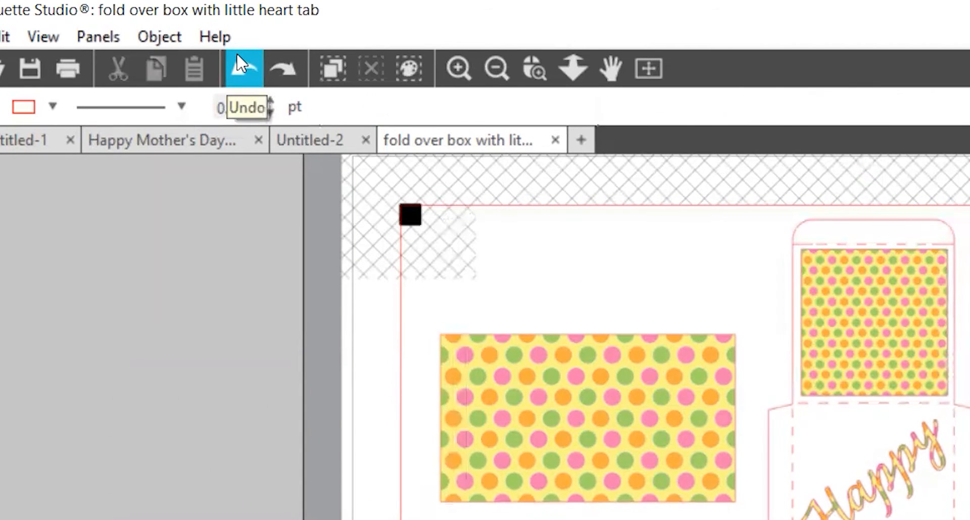
click(234, 64)
click(234, 65)
click(234, 65)
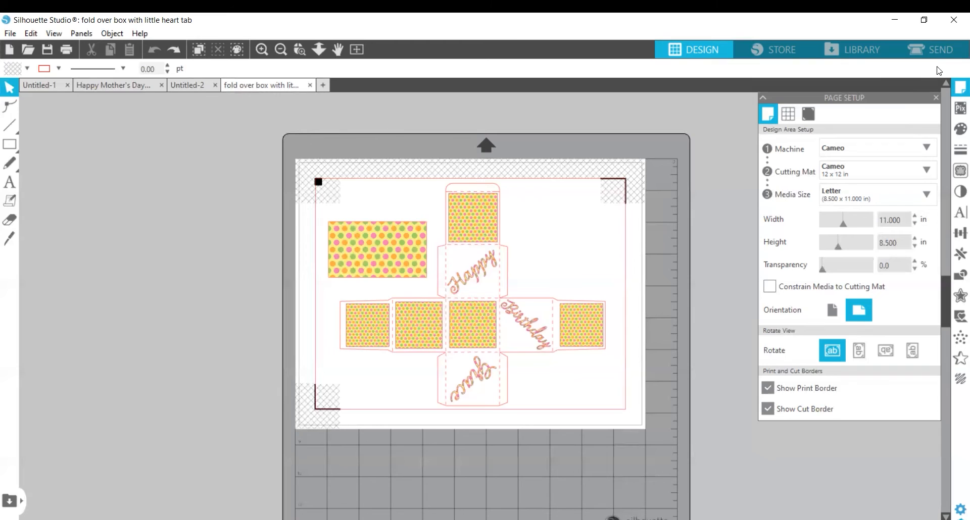
Review the box's cut lines and cutting settings in the Send view, and select the grouped design back in the Design view
click(934, 50)
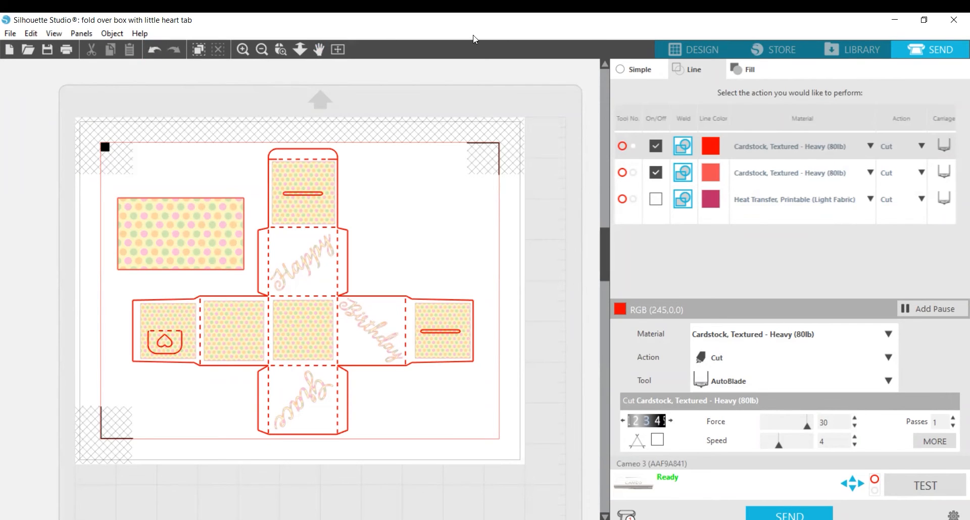
click(674, 51)
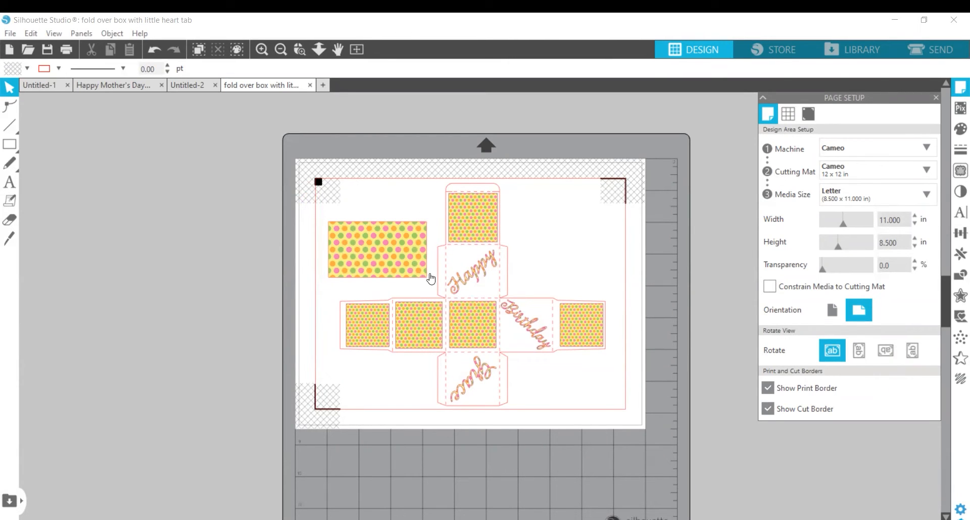
click(474, 278)
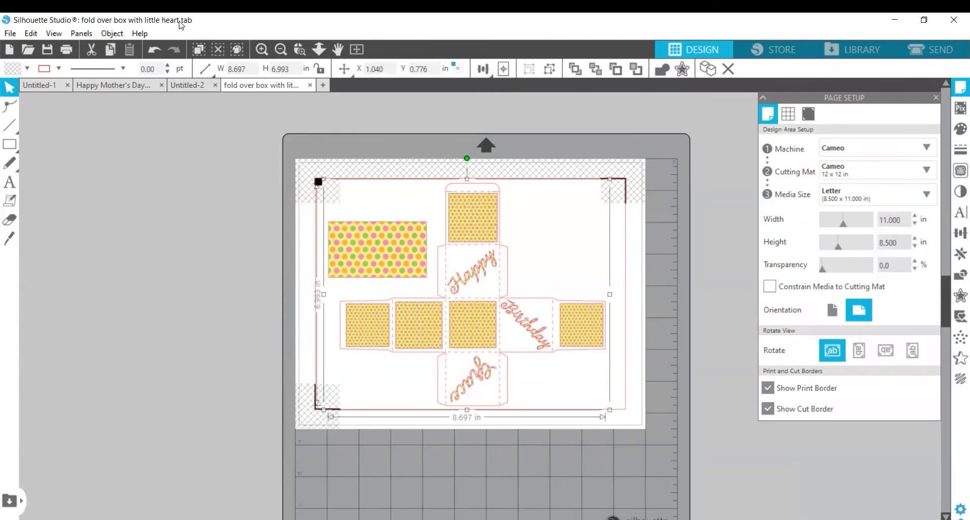
Switch to the Happy Mother's Day document, move the floral design against the left cut border at about X 0.688, Y 2.859 in, and deselect it
click(136, 84)
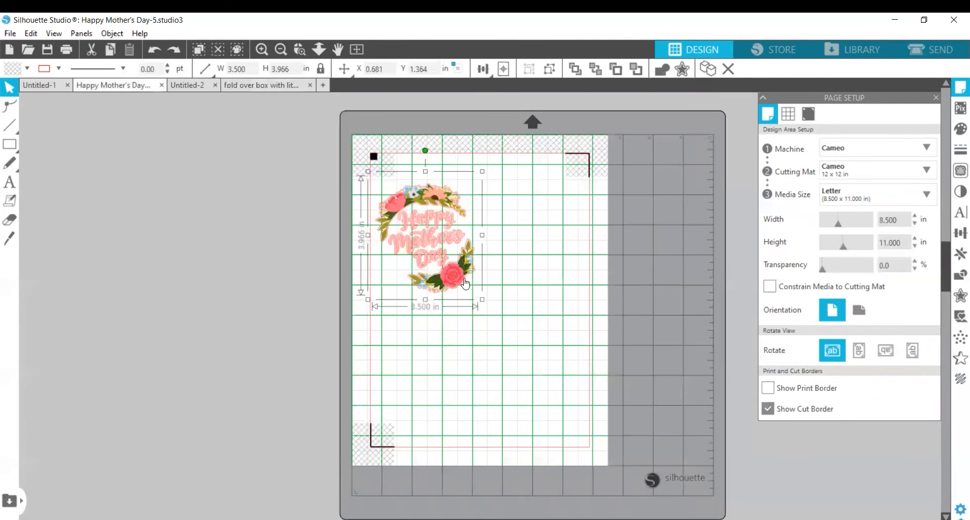
drag(389, 193, 429, 237)
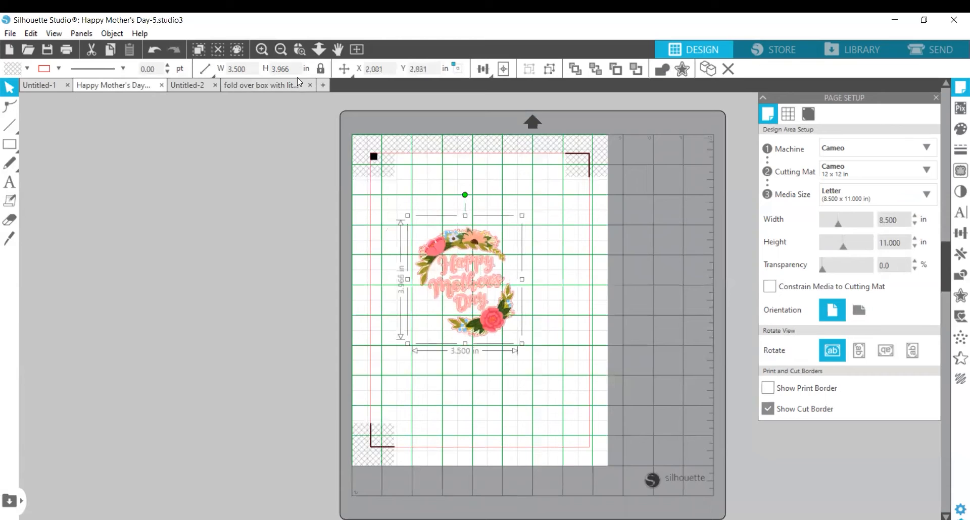
click(261, 51)
click(261, 50)
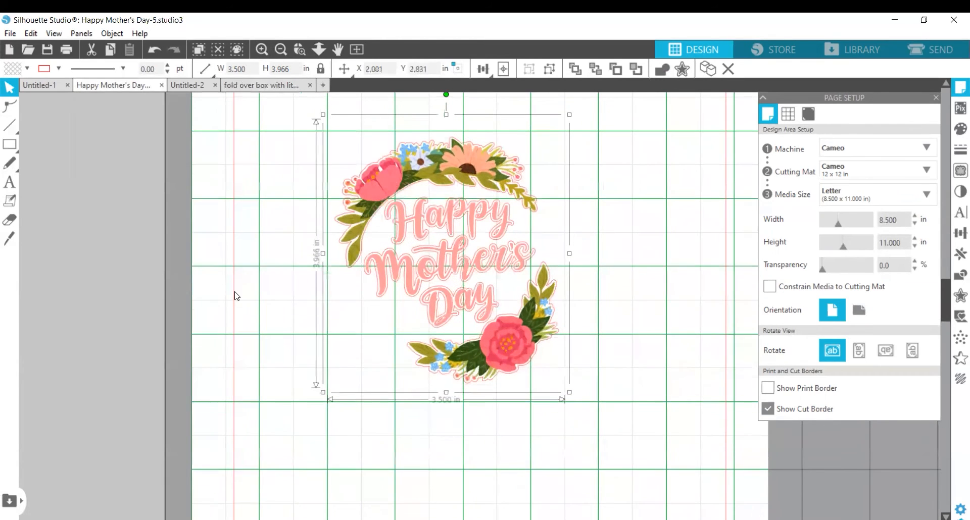
scroll(236, 292, up, 2)
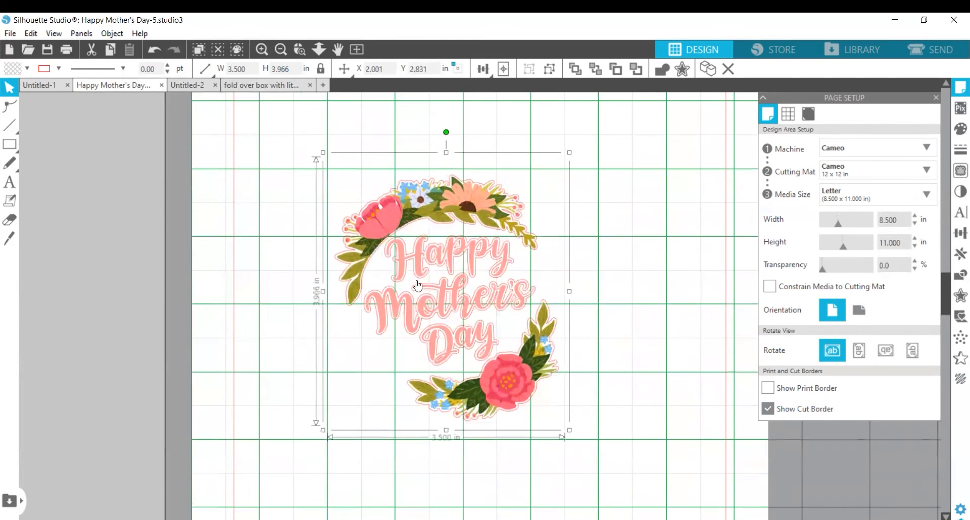
drag(434, 273, 376, 274)
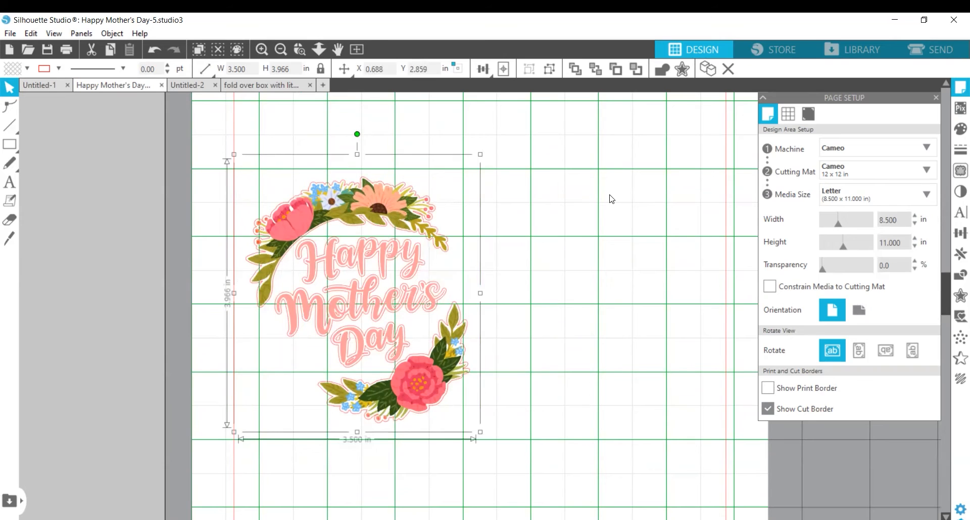
drag(544, 184, 700, 413)
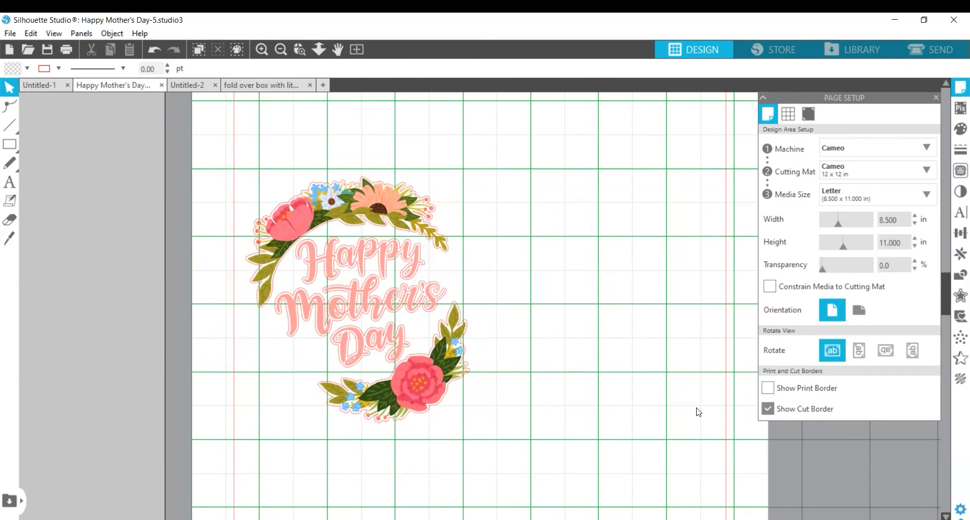
Mirror the Happy Mother's Day floral design horizontally, and flip it back to its readable orientation
right_click(383, 294)
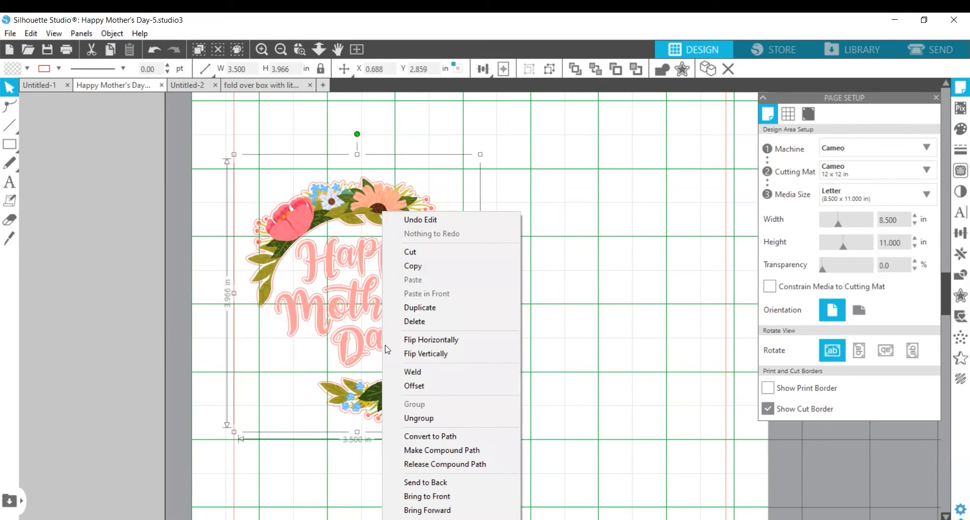
click(427, 340)
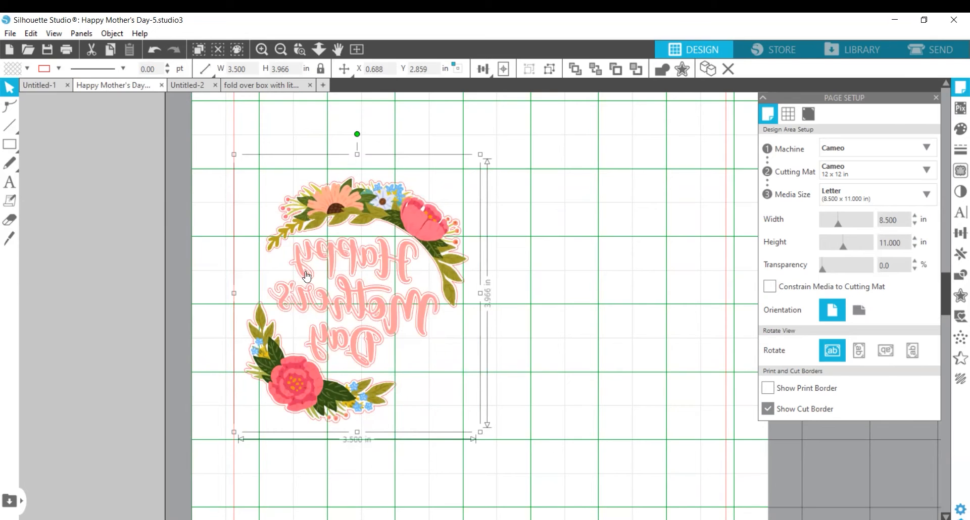
right_click(333, 276)
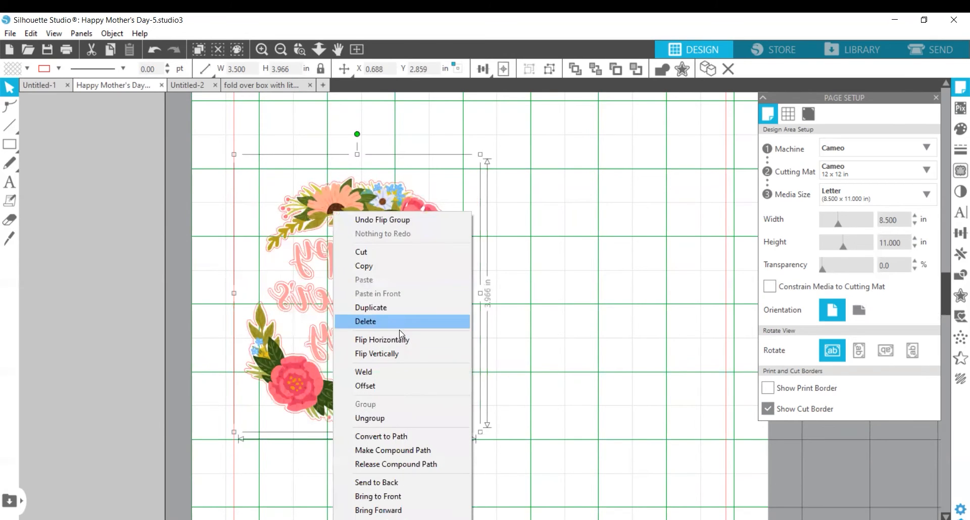
click(421, 339)
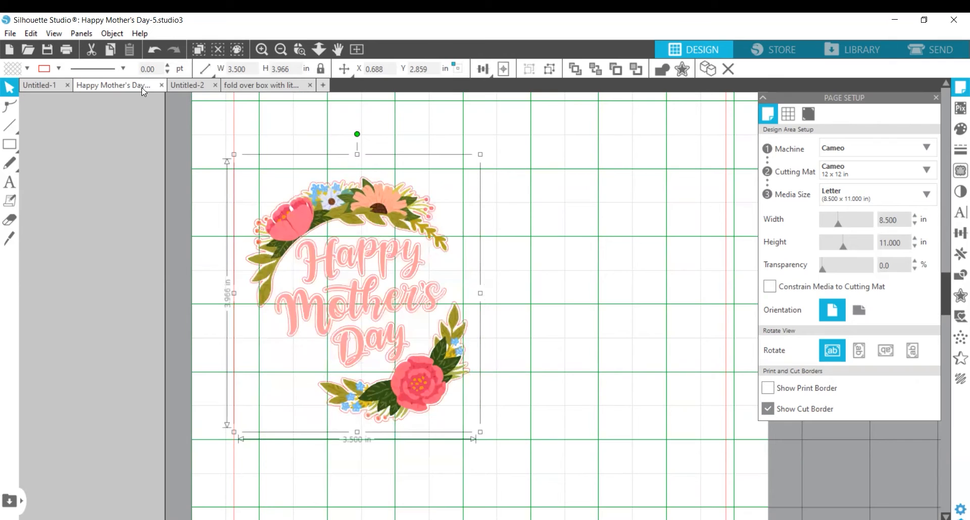
Compare the full-page layouts of the fold over box and the Untitled-1 patterned shapes, finishing in the box document
click(249, 85)
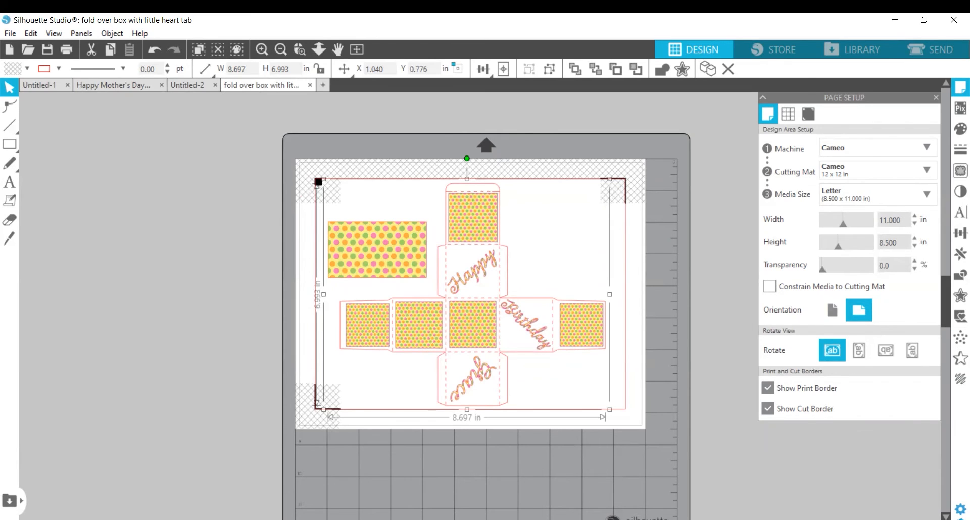
click(51, 87)
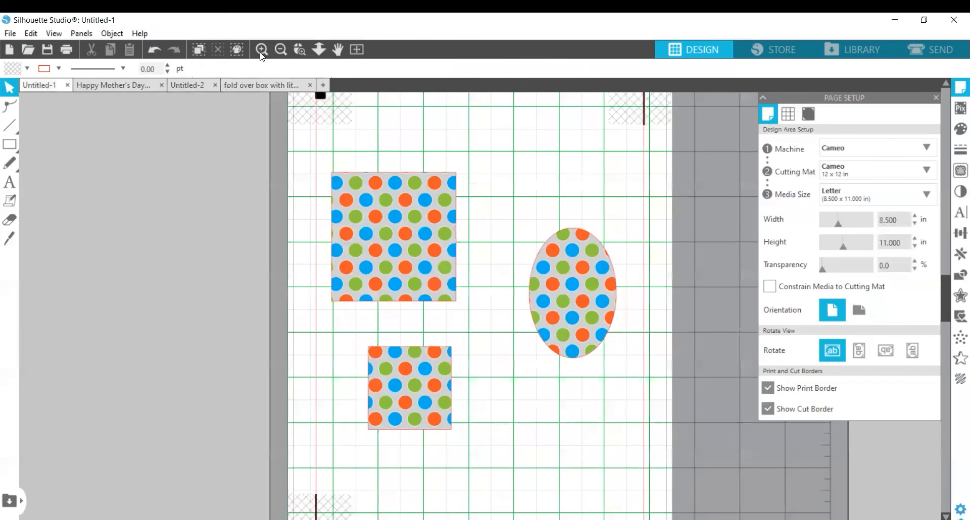
click(280, 49)
click(279, 50)
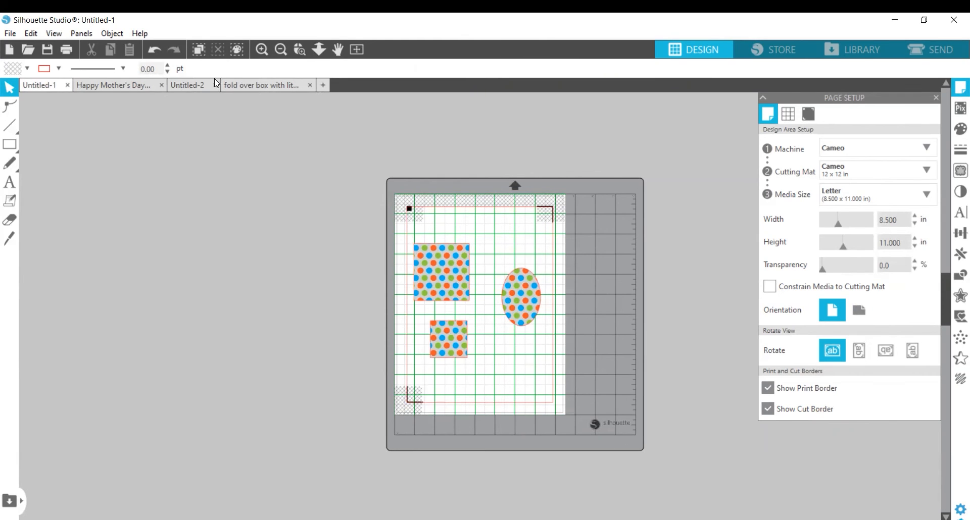
click(268, 89)
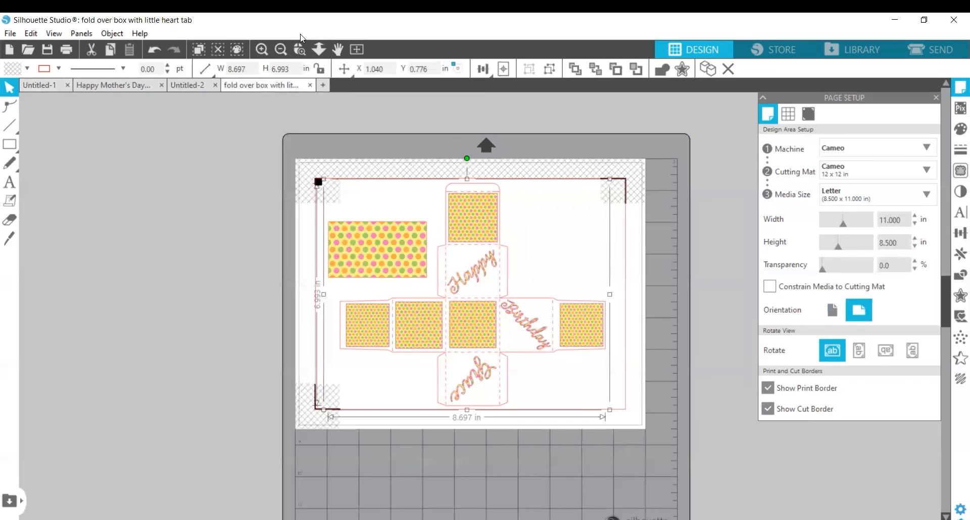
click(280, 49)
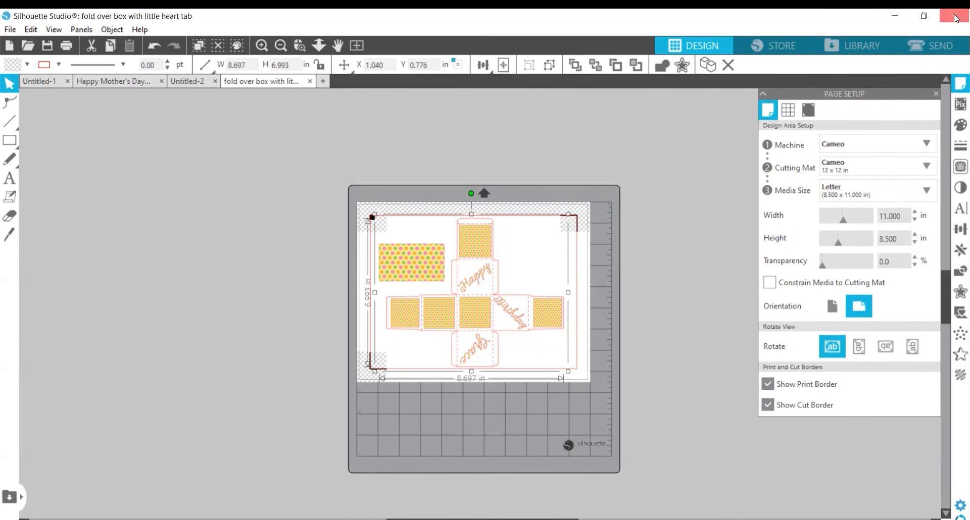
Open the fold over box's send settings and compare the Simple and Line cutting modes, leaving Line active
click(943, 47)
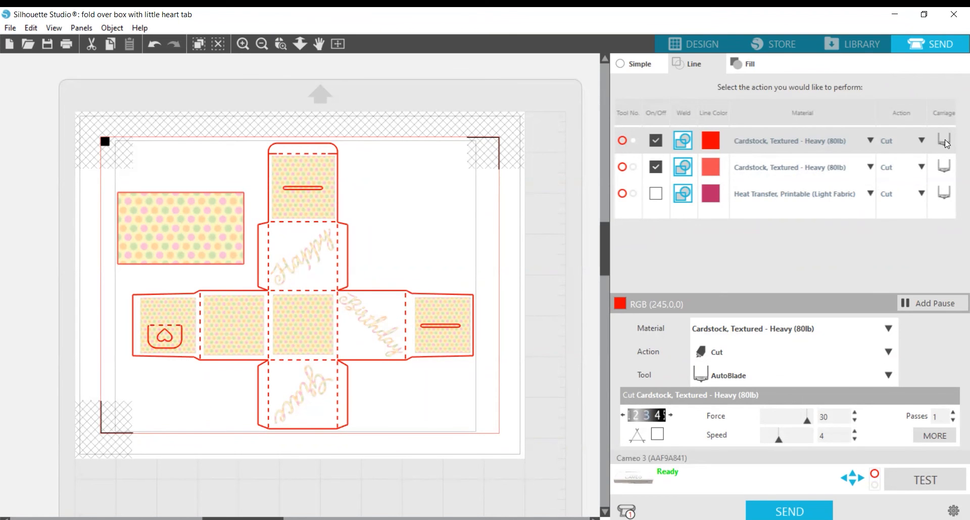
click(641, 66)
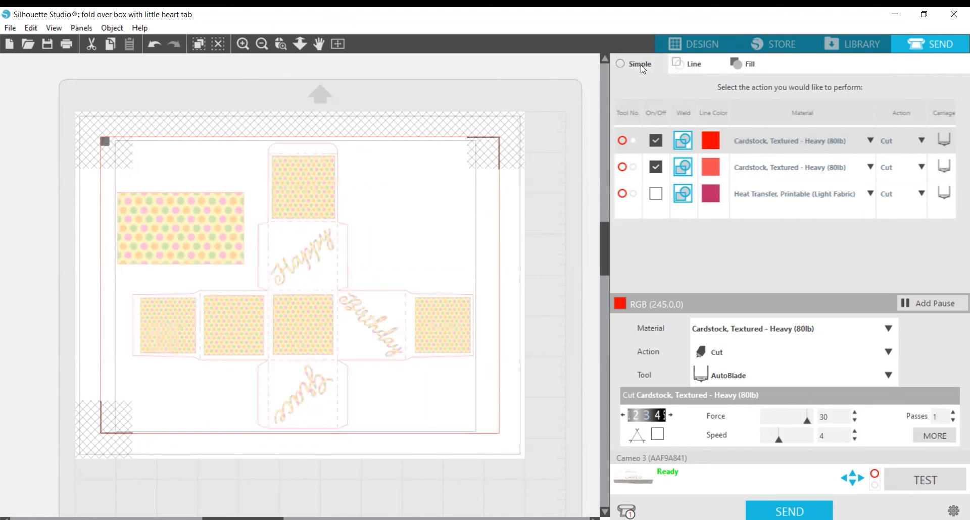
click(698, 69)
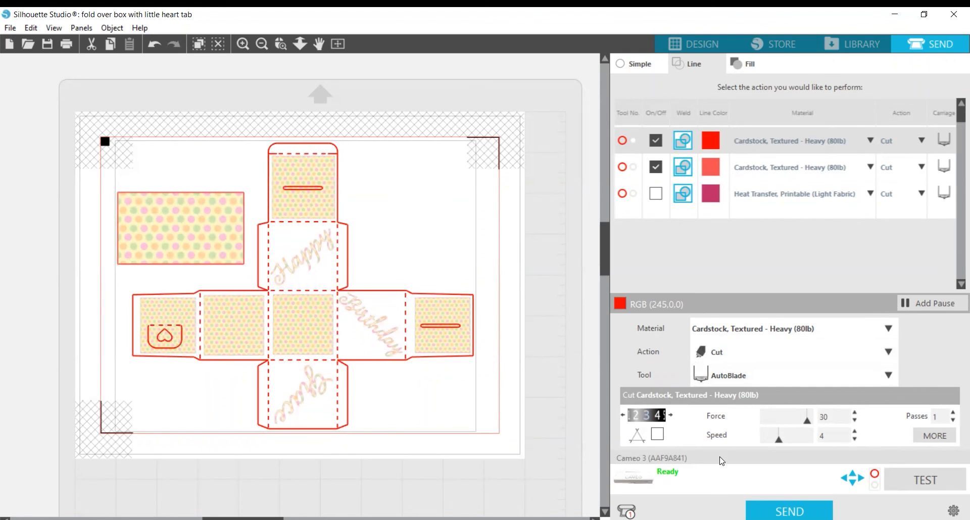
Test the Cardstock, Textured - Heavy (80lb) cut setting and send the fold over box job to the Cameo 3
click(907, 481)
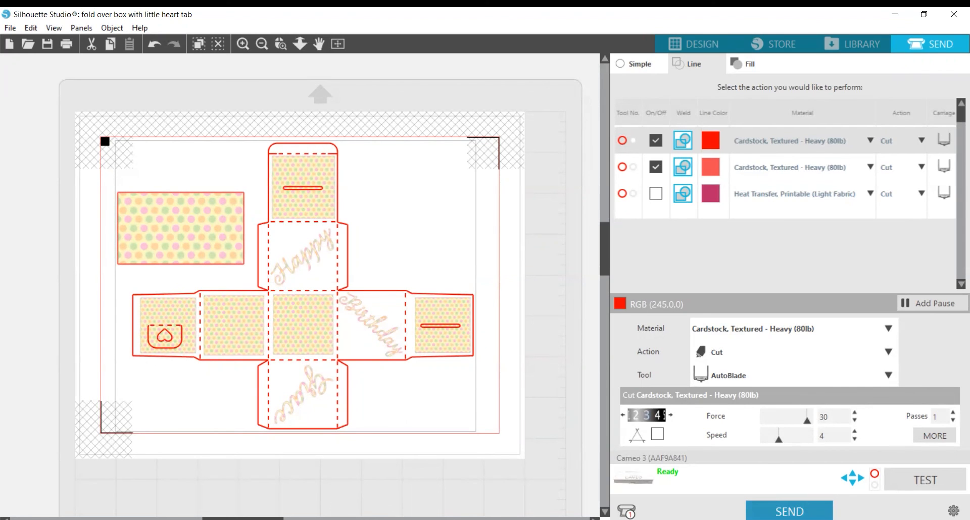
click(789, 511)
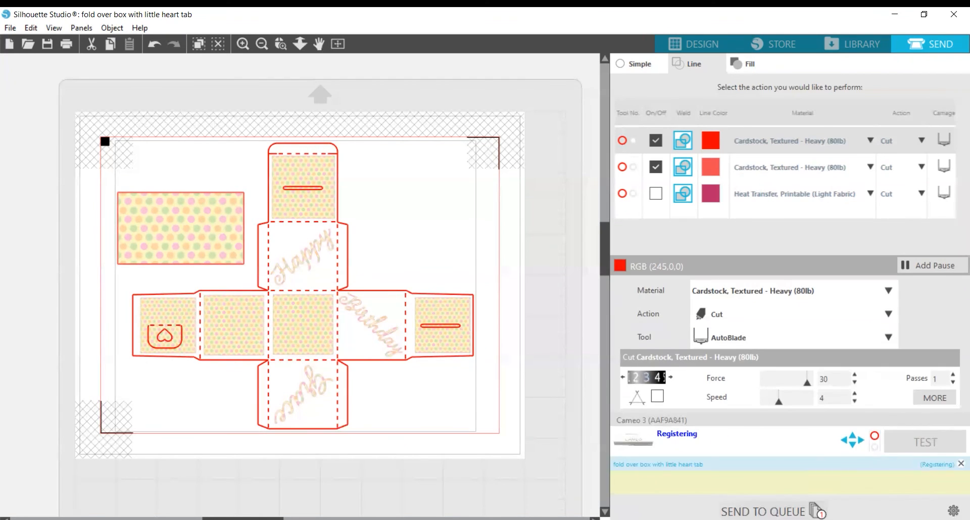